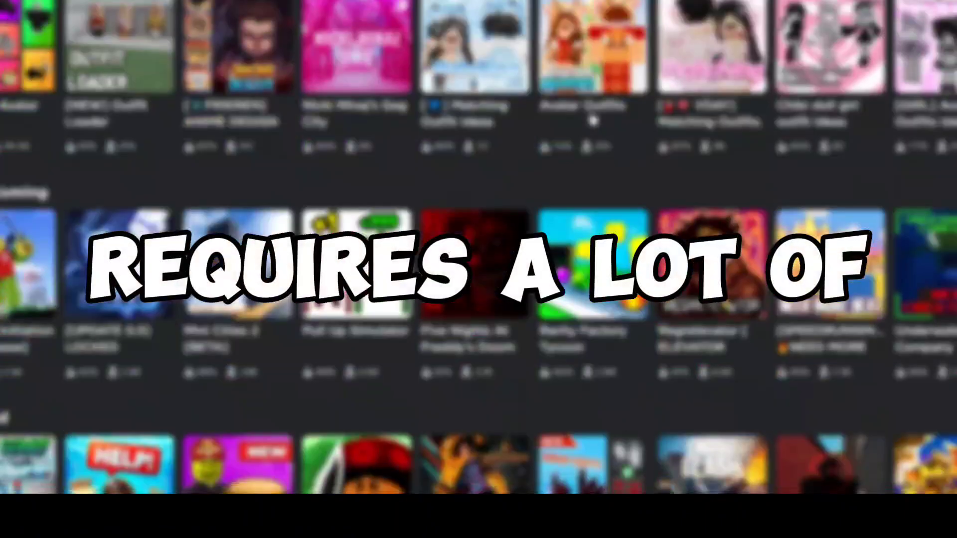
scroll(593, 121, down, 20)
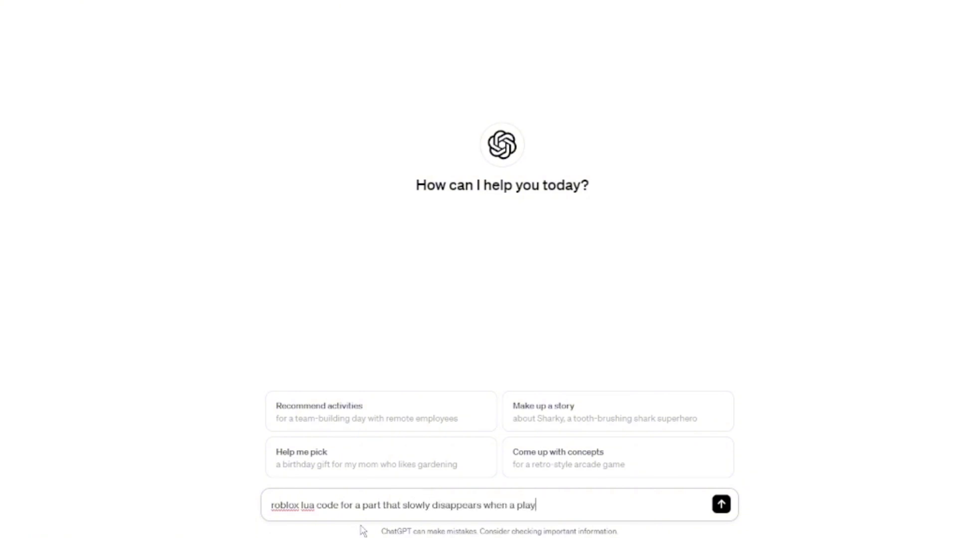
Ask for Roblox Lua code for a part that slowly disappears when a player stands on it
text(it)
key(Return)
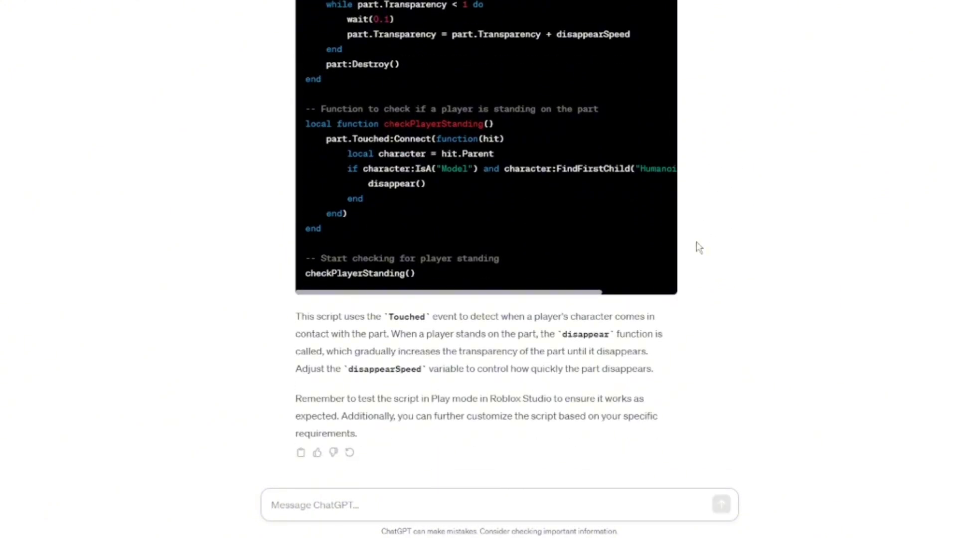
Copy the generated Lua code and paste it into the part's empty script in Roblox Studio
scroll(690, 247, up, 6)
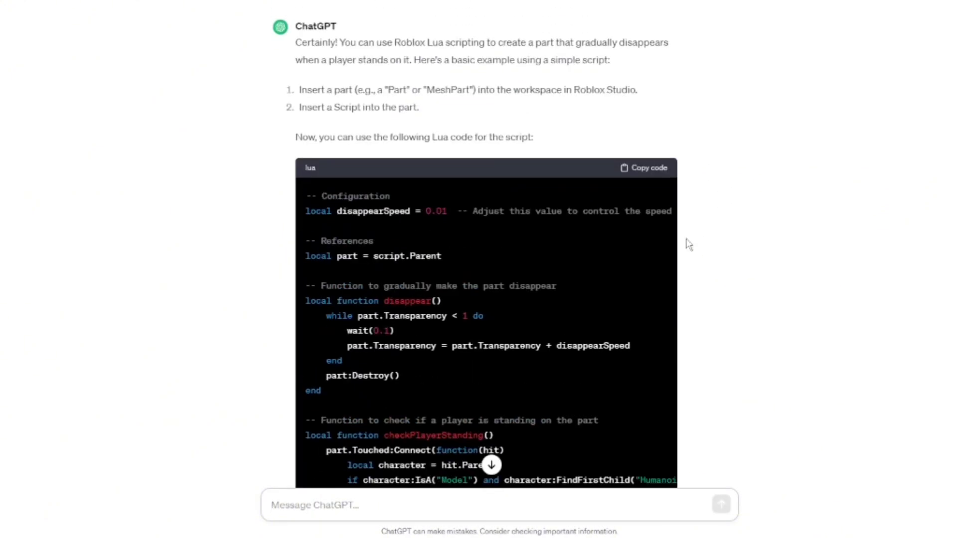
click(645, 169)
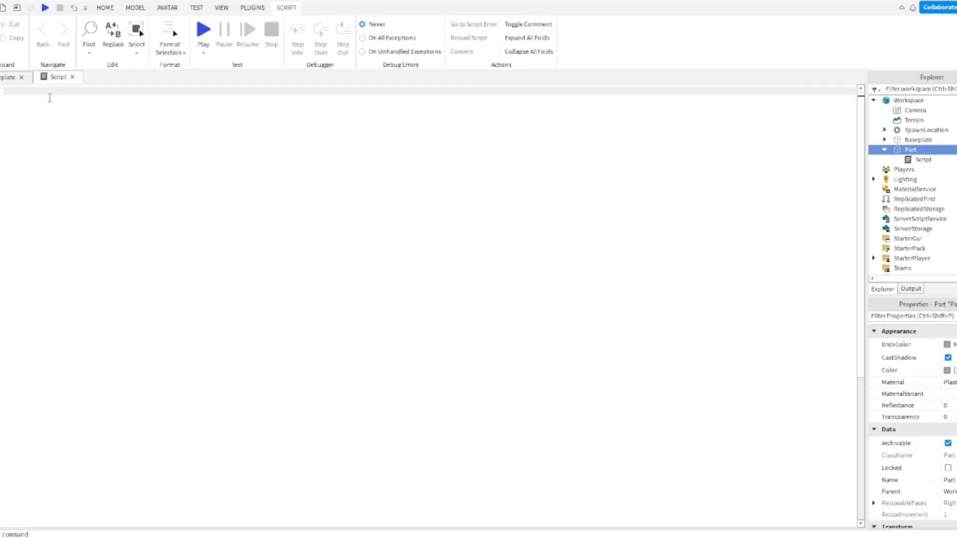
text(-- Configuration local disappearSpeed = 0.01  -- Adjust this value to control the speed of disappearance  -- References local part = script.Parent  -- Function to gradually make the part disappear local function disappear()     while part.Transparency < 1 do         wait(0.1)         part.Transparency = part.Transparency + disappearSpeed     end     part:Destroy() end  -- Function to check if a player is standing on the part local function checkPlayerStanding()     part.Touched:Connect(function(hit)         local character = hit.Parent         if character:IsA("Model") and character:FindFirstChild("Humanoid") then             disappear()         end     end) end  -- Start checking for player standing checkPlayerStanding())
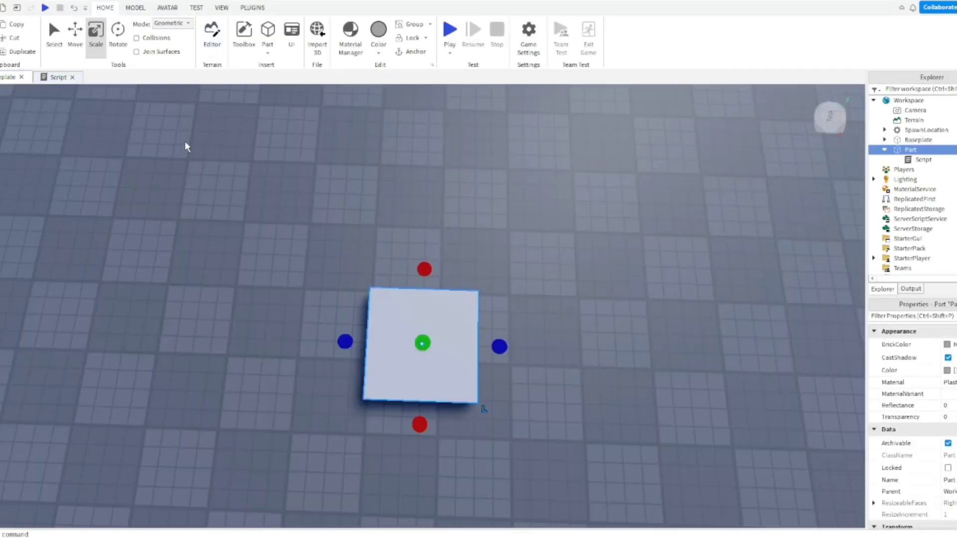
Playtest the disappearing part by walking the character onto it and off again, and stop the test
click(203, 147)
right_drag(202, 149, 201, 149)
drag(559, 342, 308, 223)
click(451, 33)
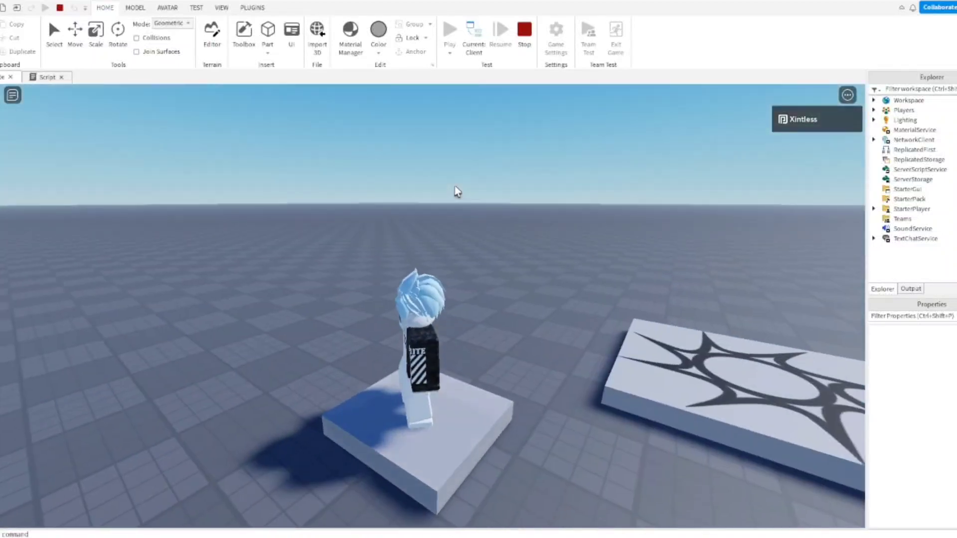
right_drag(454, 186, 455, 186)
key(w)
key(s)
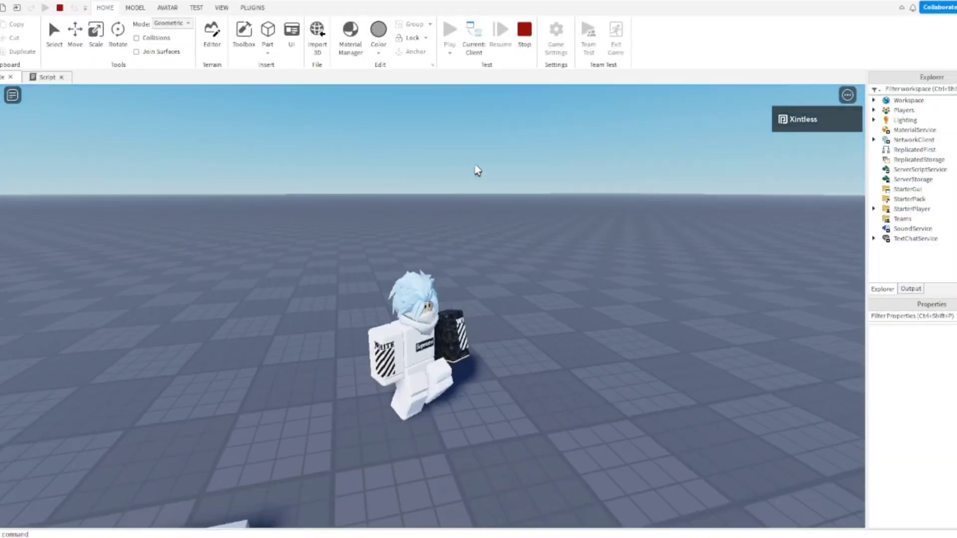
click(526, 45)
click(524, 30)
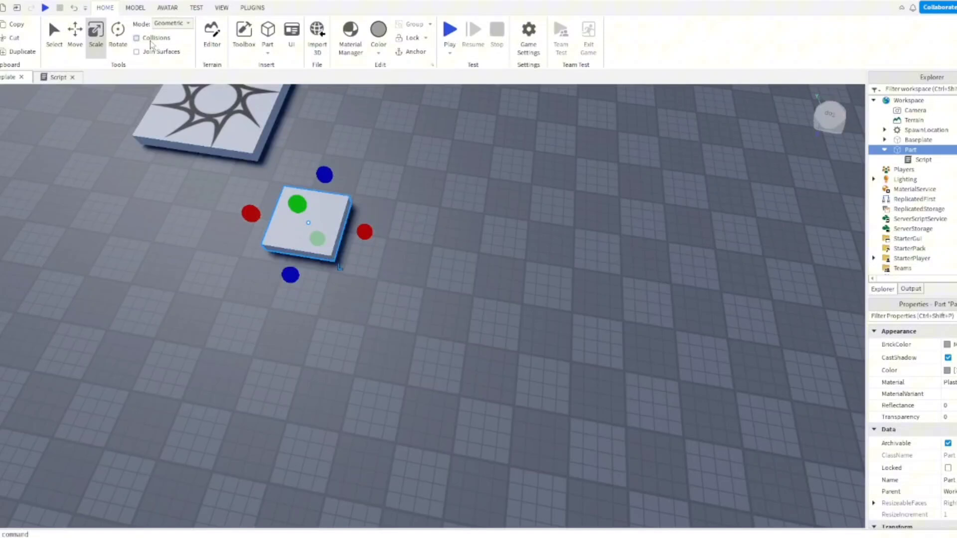
Open the part's script and place the cursor after the disappearSpeed value in the configuration section
click(48, 77)
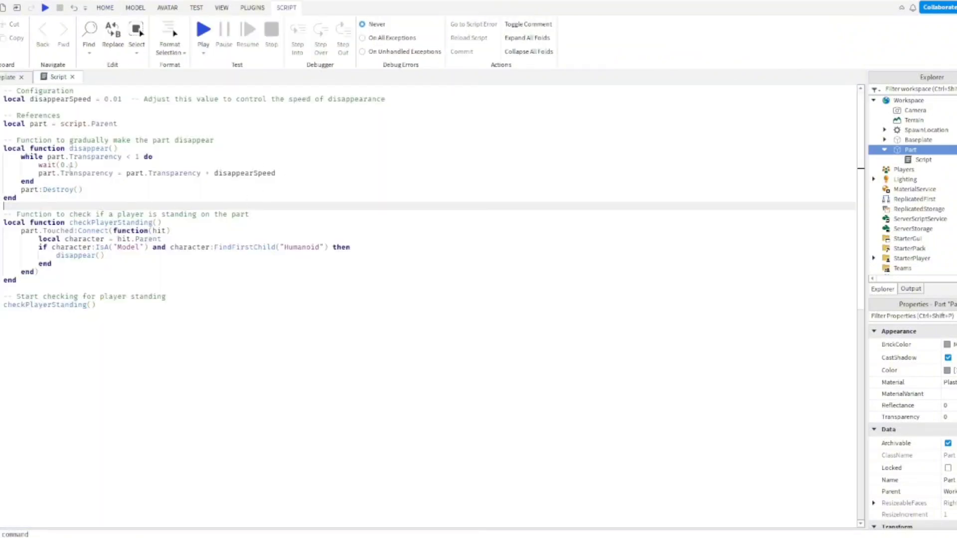
click(74, 165)
click(85, 176)
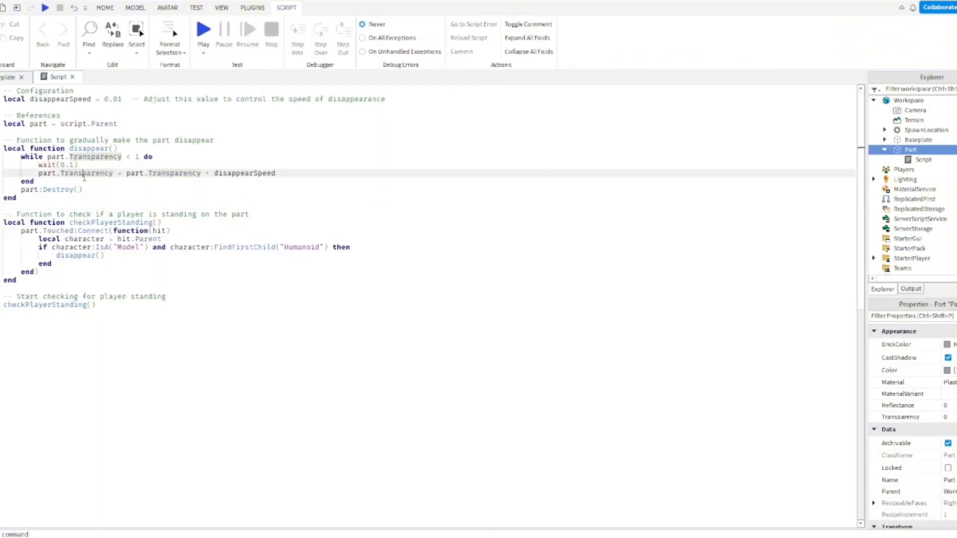
click(120, 100)
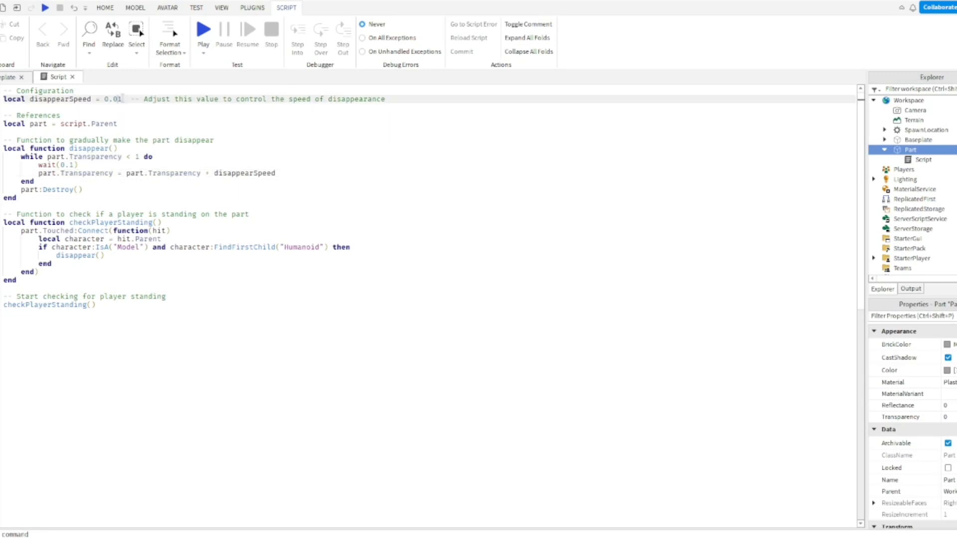
Playtest the scripted part again by walking and jumping on and around it, and stop the test
click(203, 29)
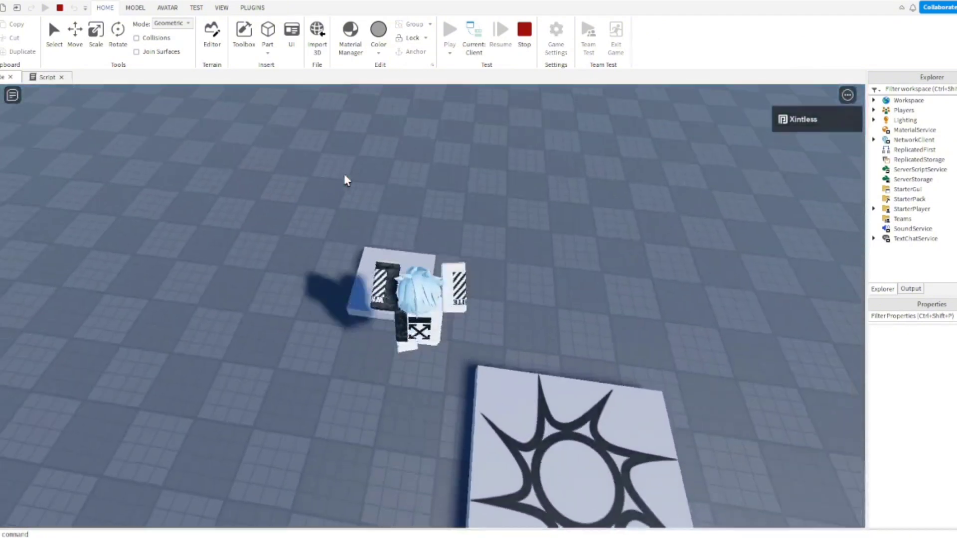
key(w)
right_drag(347, 180, 347, 180)
key(d)
key(space)
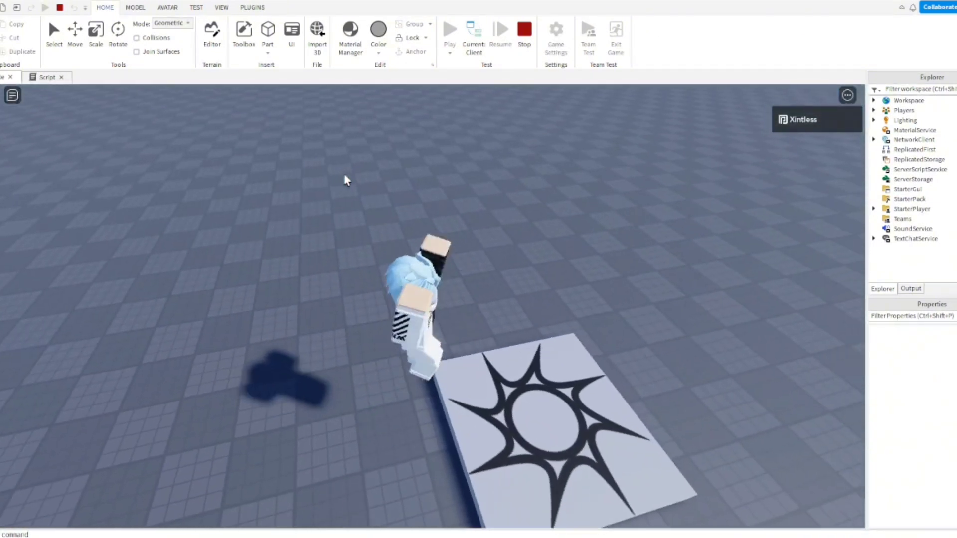
key(space)
click(523, 43)
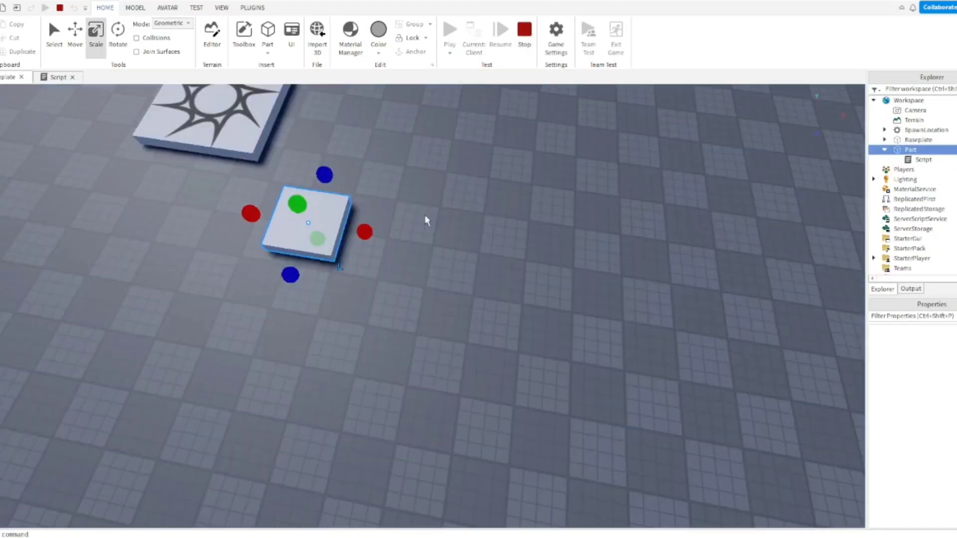
Move the scripted part across the baseplate, farther away from the spawn location
right_drag(426, 216, 486, 225)
scroll(485, 225, down, 3)
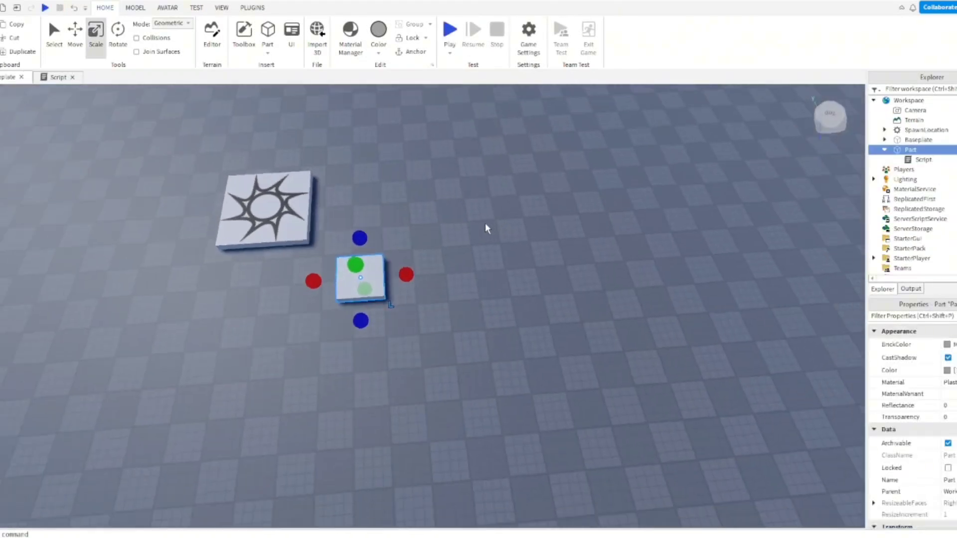
drag(384, 264, 457, 222)
right_drag(457, 222, 457, 223)
drag(457, 222, 459, 220)
right_drag(457, 223, 459, 220)
scroll(459, 220, up, 2)
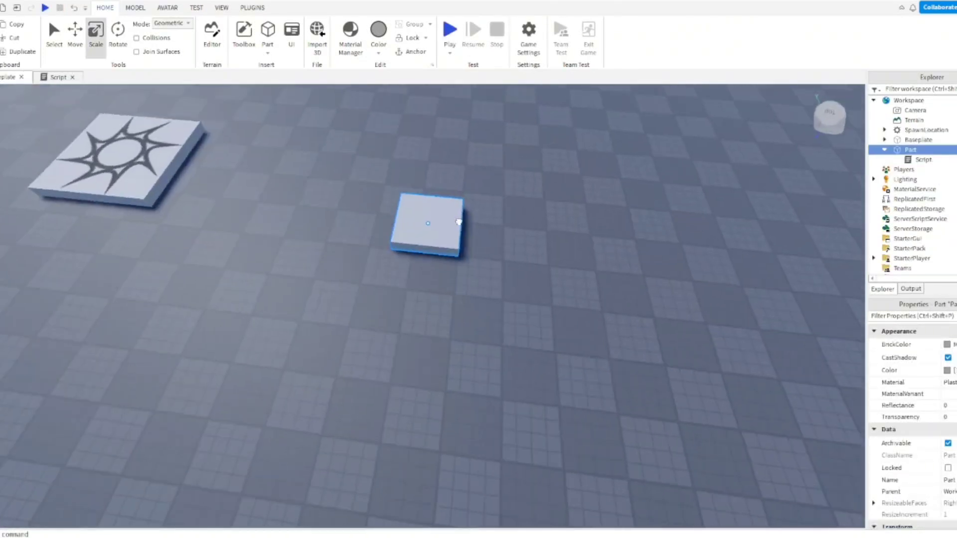
drag(459, 220, 497, 166)
right_drag(496, 167, 530, 185)
scroll(533, 187, up, 5)
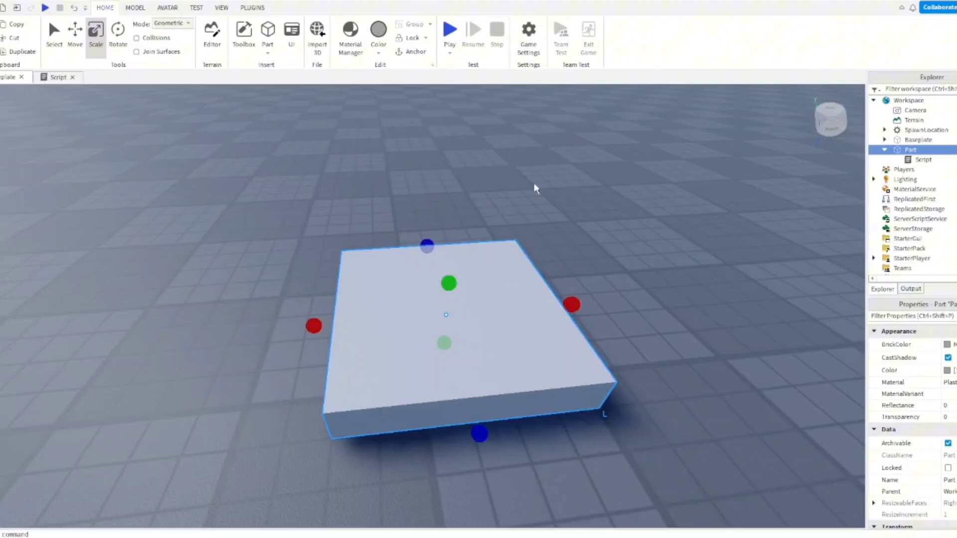
key(s)
key(a)
key(w)
key(d)
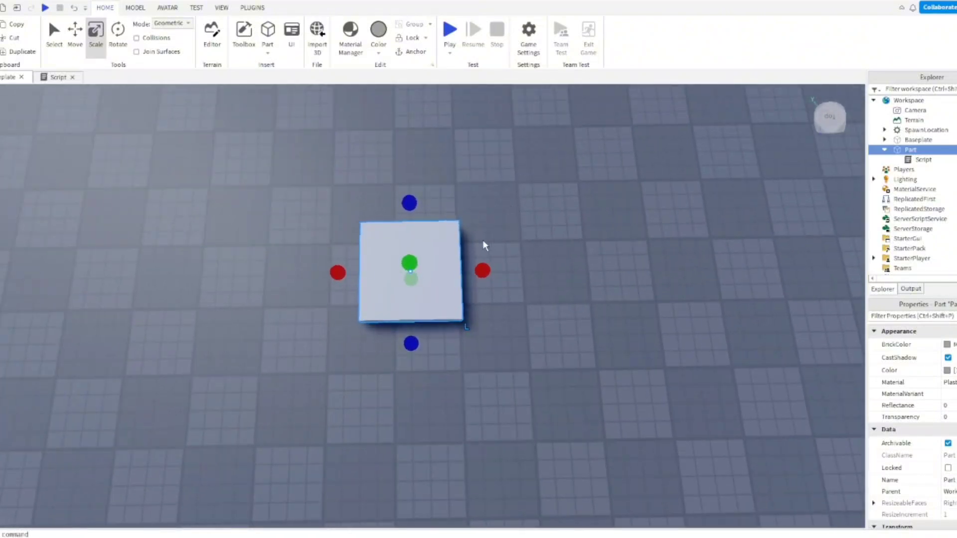
Duplicate the scripted part four times and move the copies edge to edge into a row of five
key(ctrl+d)
key(ctrl+2)
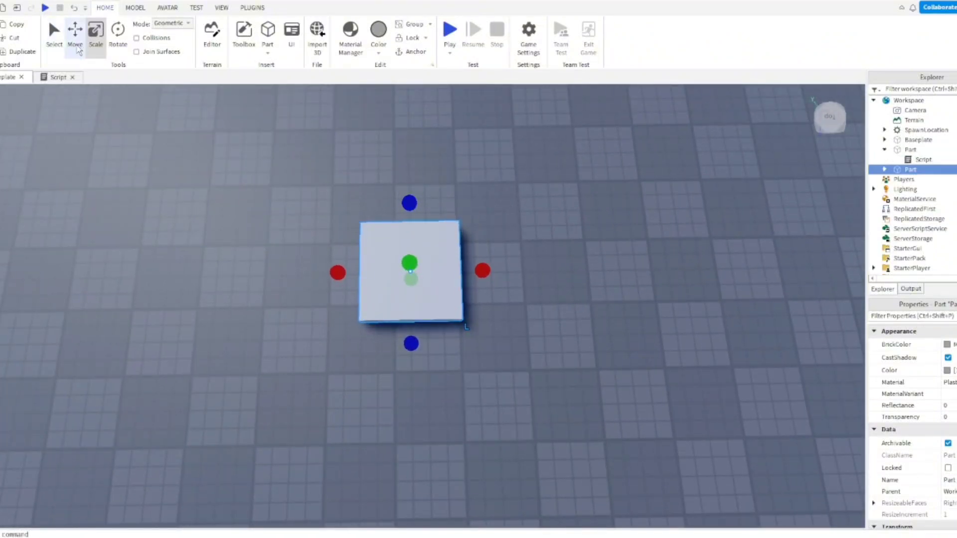
drag(549, 271, 599, 271)
key(ctrl+d)
key(ctrl+d)
key(ctrl+d)
drag(562, 301, 611, 303)
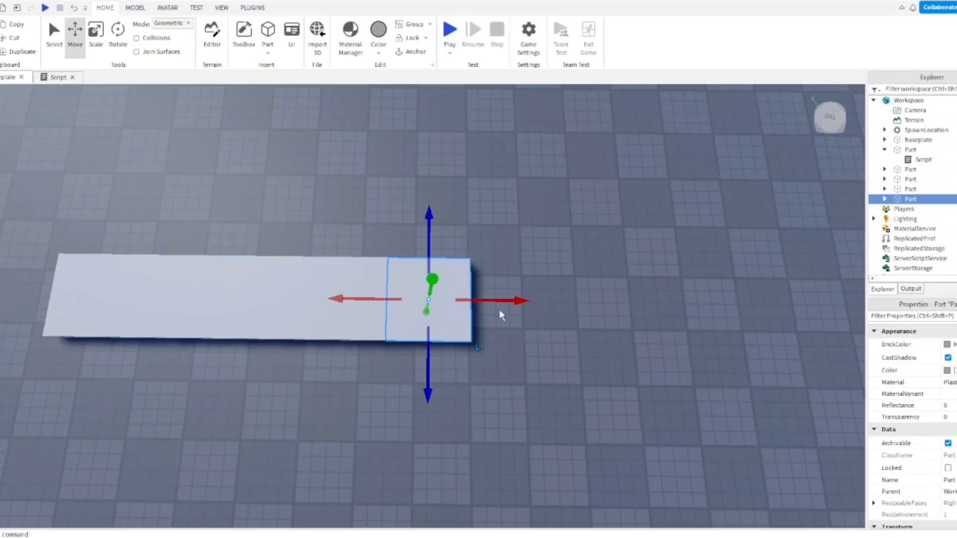
Extend the row to six parts and place further duplicates edge to edge along it as a second row
key(ctrl+d)
key(ctrl+d)
drag(453, 359, 453, 406)
key(ctrl+d)
key(ctrl+d)
key(ctrl+d)
key(ctrl+d)
drag(400, 372, 322, 380)
key(a)
drag(541, 376, 518, 375)
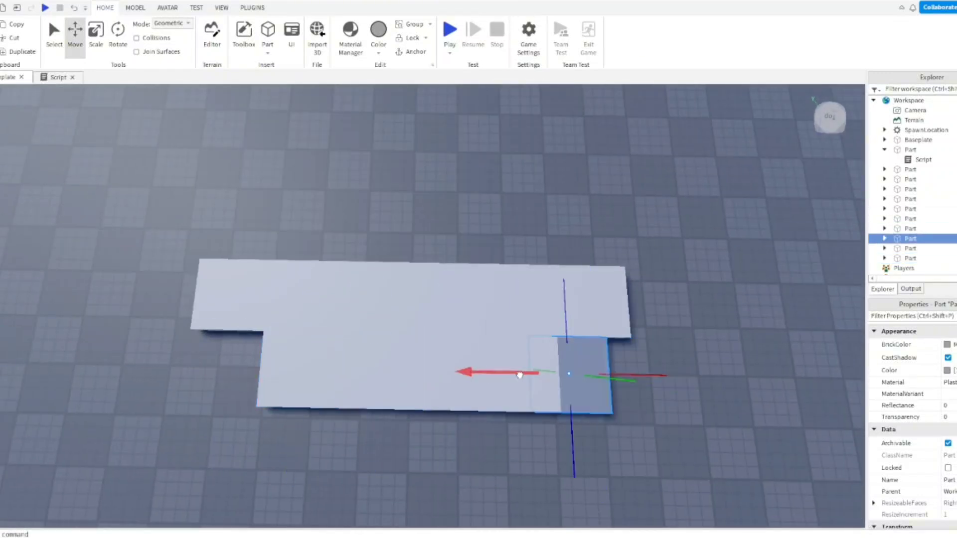
key(a)
Duplicate parts at the spawn-side end of the grid and move them out to begin the third and fourth rows
click(431, 294)
key(ctrl+d)
scroll(466, 378, down, 3)
drag(425, 381, 424, 494)
key(ctrl+d)
drag(426, 314, 425, 374)
scroll(427, 349, down, 2)
click(431, 299)
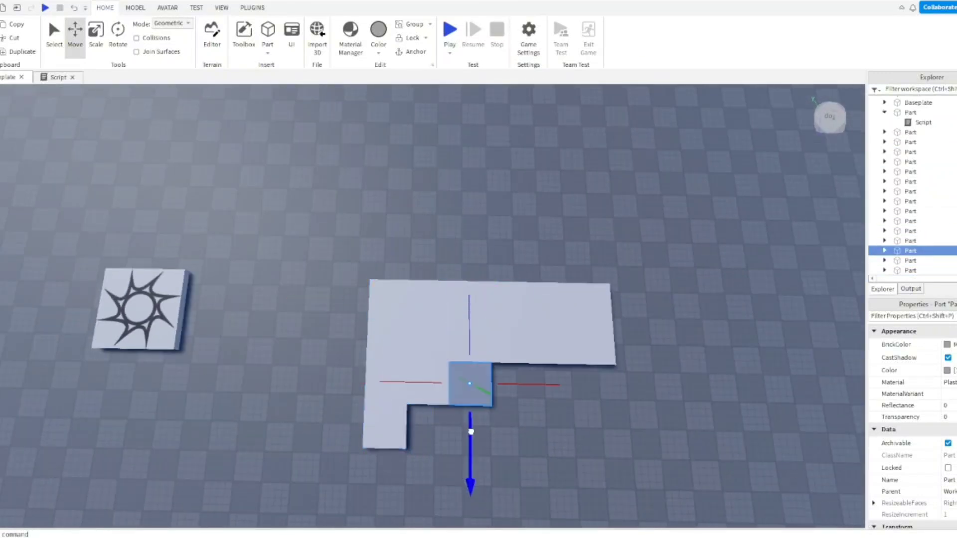
Fill the third row to six parts with duplicates and extend the fourth row to four parts
key(ctrl+d)
drag(528, 384, 572, 385)
key(d)
scroll(335, 301, down, 2)
key(ctrl+d)
drag(417, 423, 417, 439)
key(ctrl+d)
drag(422, 395, 391, 396)
key(ctrl+d)
drag(392, 395, 363, 396)
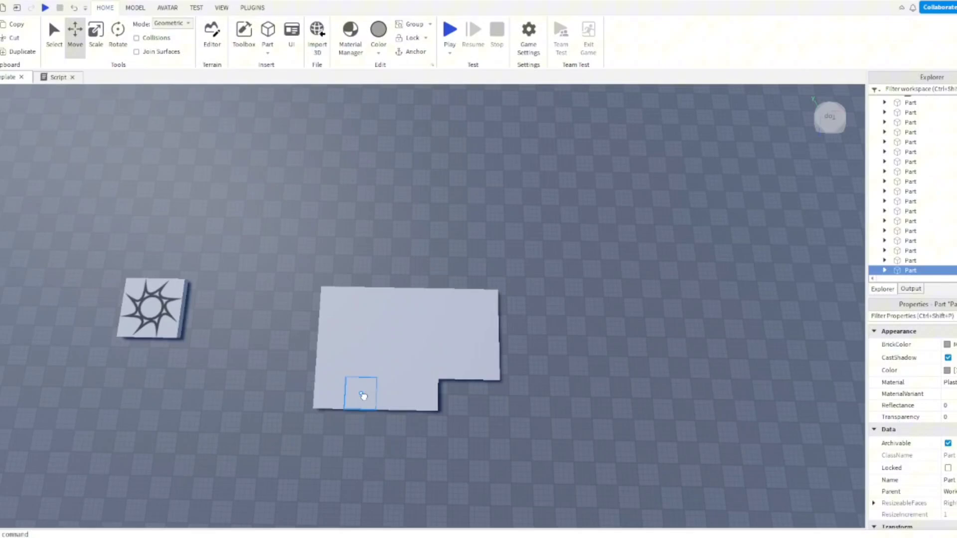
Duplicate more parts and move them into the gap to complete the fourth row of the grid
key(ctrl+d)
drag(430, 364, 480, 380)
right_drag(480, 380, 418, 337)
key(ctrl+d)
key(ctrl+d)
drag(418, 337, 410, 470)
key(ctrl+d)
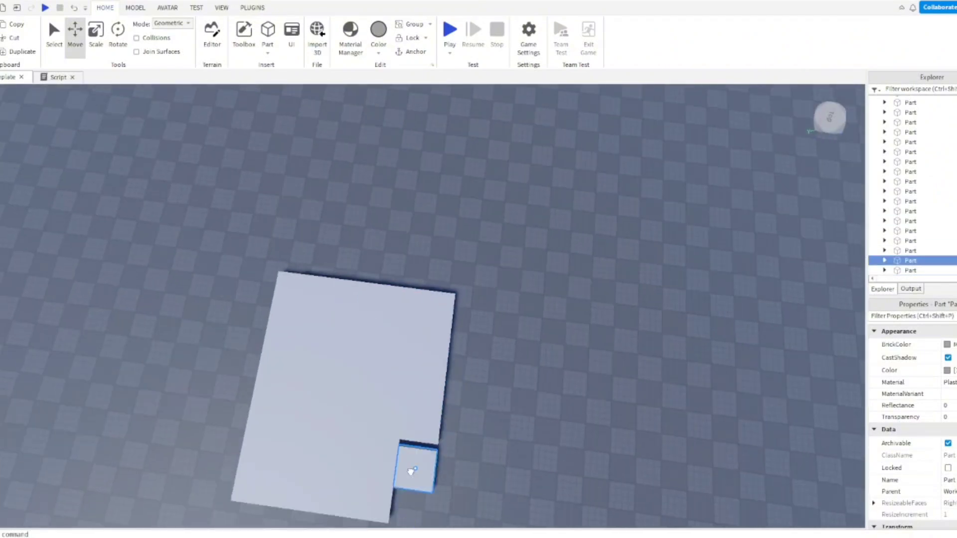
Add two more rows of duplicated parts to finish a six-by-six square, and select a corner part
key(ctrl+d)
key(ctrl+d)
key(ctrl+d)
key(ctrl+d)
key(ctrl+d)
key(ctrl+d)
key(ctrl+d)
drag(314, 302, 427, 464)
scroll(427, 389, down, 2)
right_drag(427, 464, 495, 378)
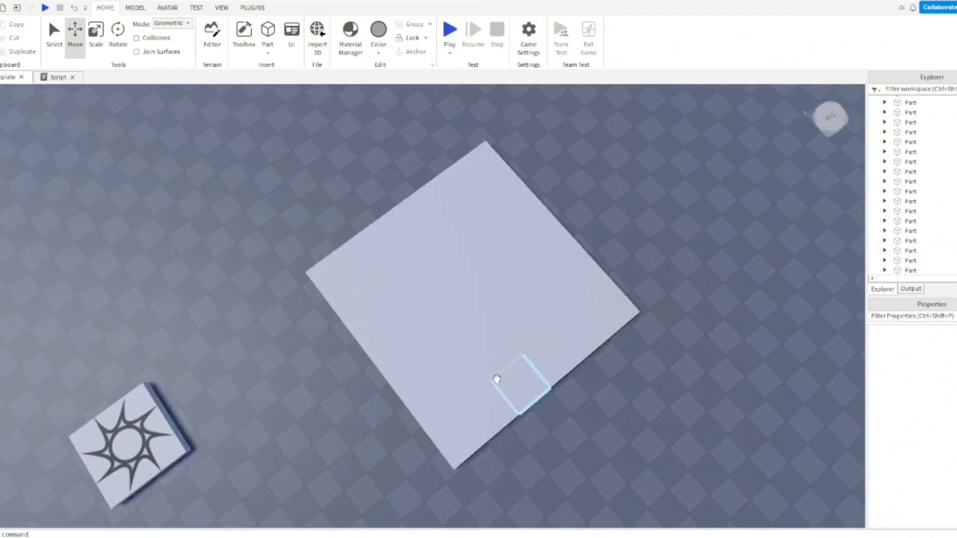
click(329, 276)
right_drag(329, 276, 326, 248)
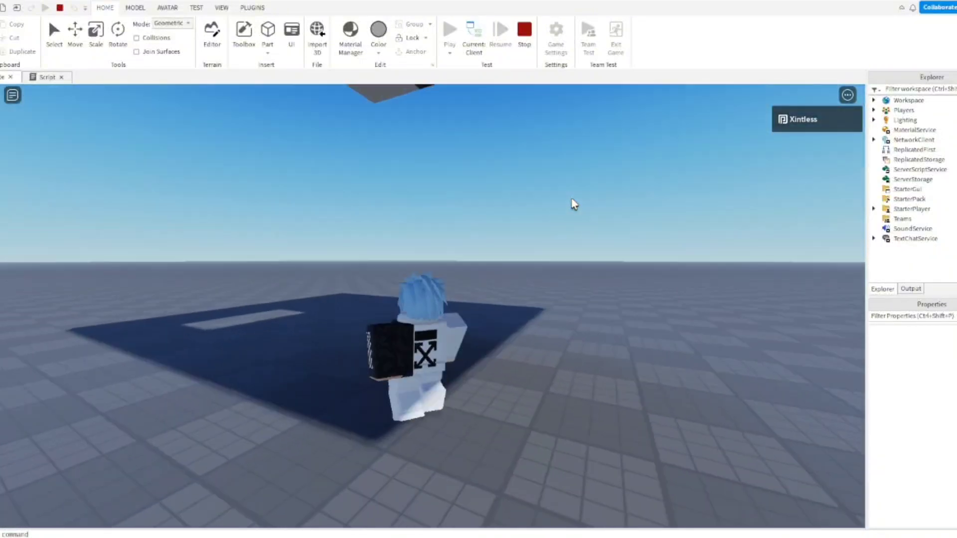
Playtest the raised platform by walking and jumping beneath it, and stop the test
key(w)
key(space)
click(519, 43)
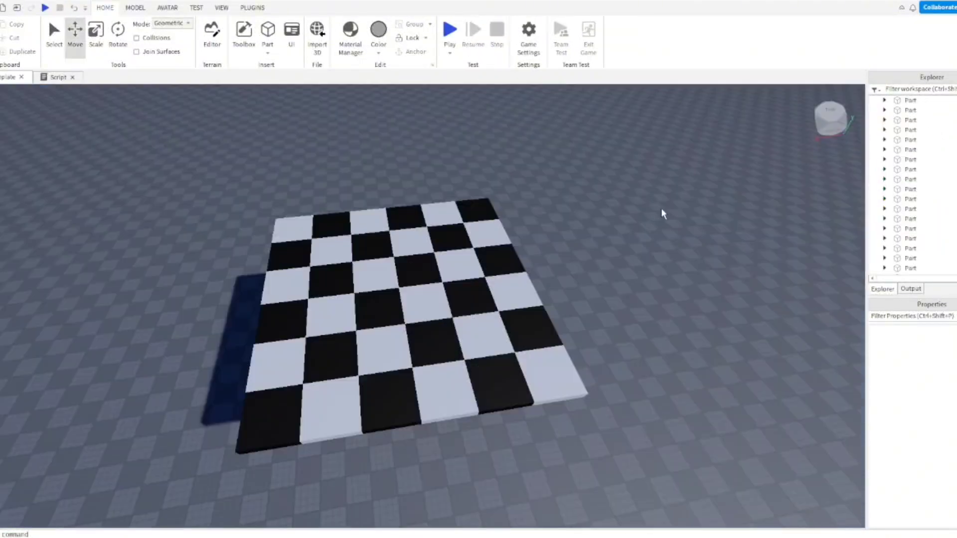
Examine the black-and-white checkered platform and select the two-by-two block set into its middle
right_drag(662, 214, 643, 209)
scroll(459, 239, up, 3)
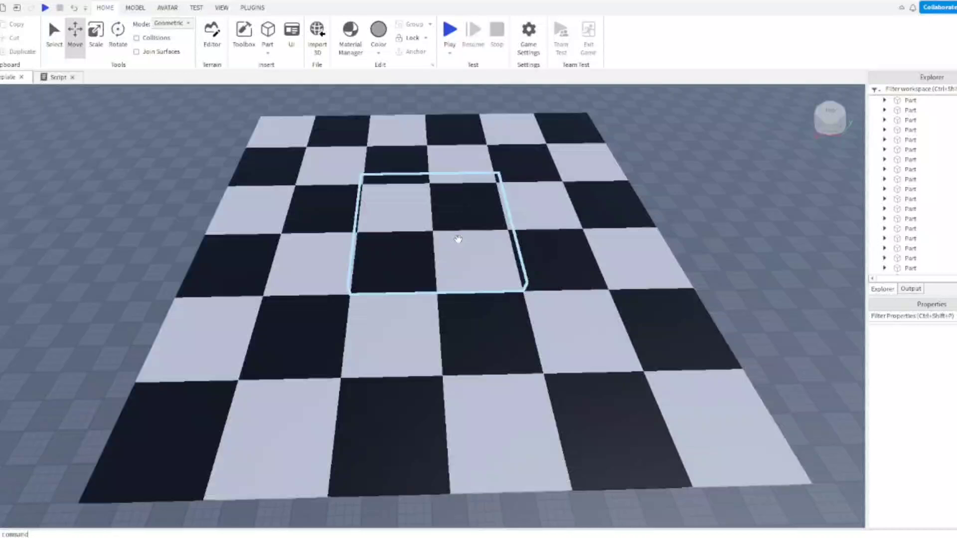
click(451, 246)
scroll(911, 424, down, 10)
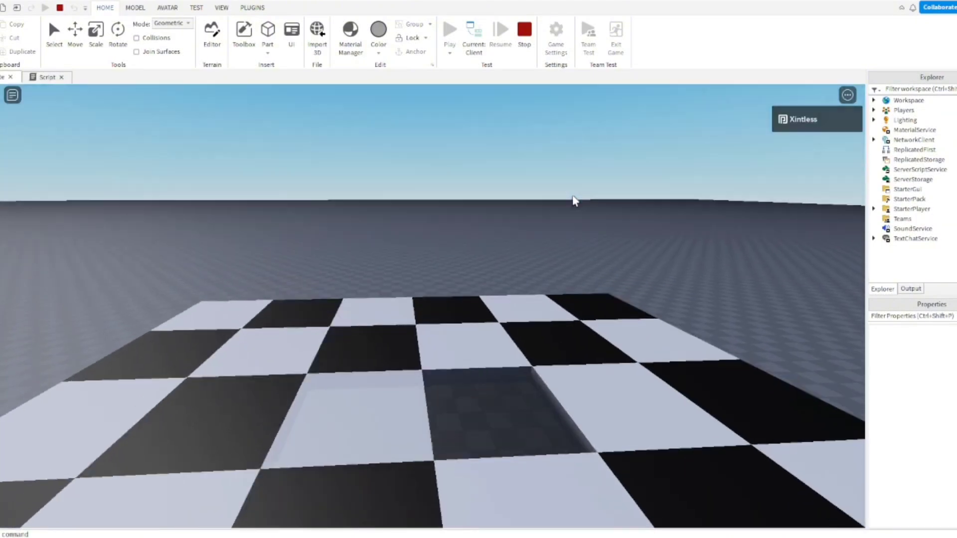
Playtest the checkered platform by running and jumping across its disappearing tiles, and stop the test
key(w)
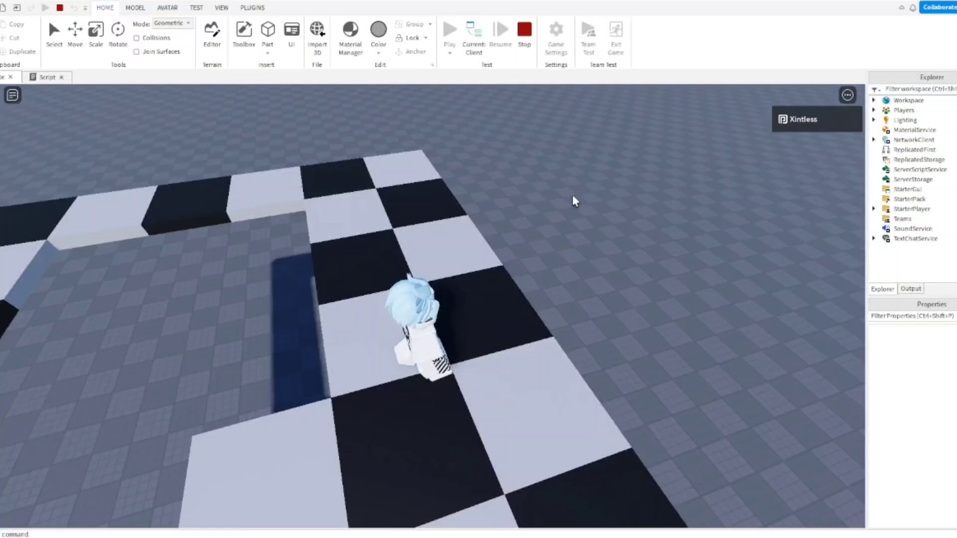
key(s)
key(a)
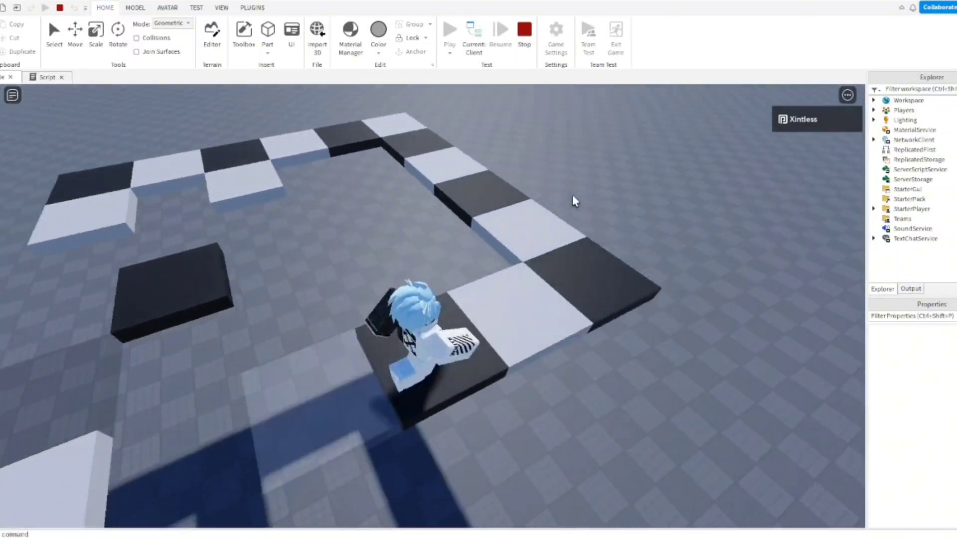
key(d)
key(d)
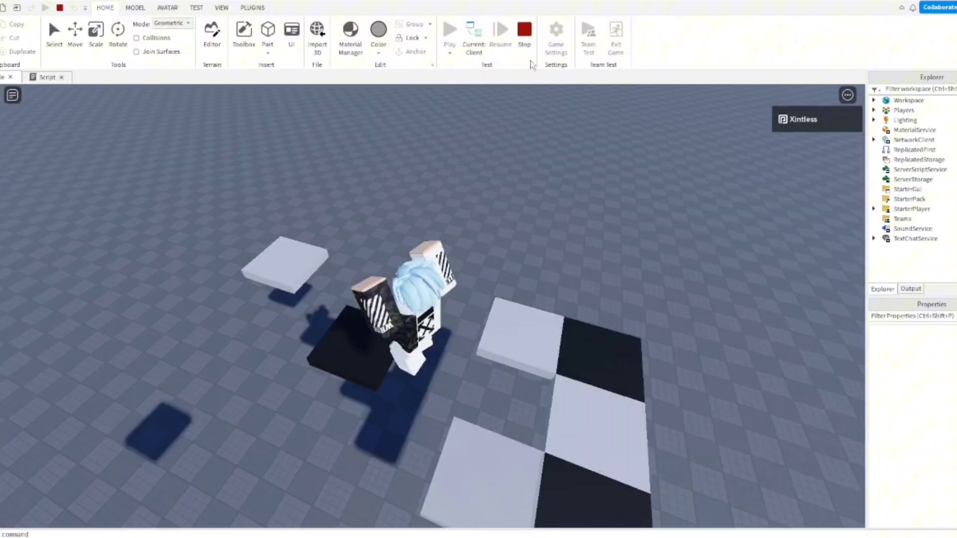
right_drag(540, 106, 533, 96)
key(d)
click(521, 39)
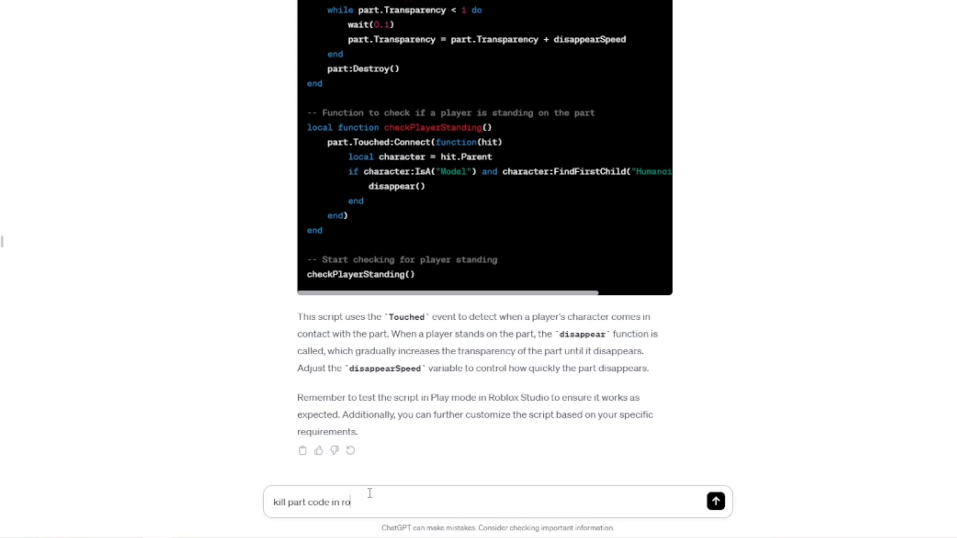
Switch to ChatGPT and ask for kill part code in Roblox
key(Return)
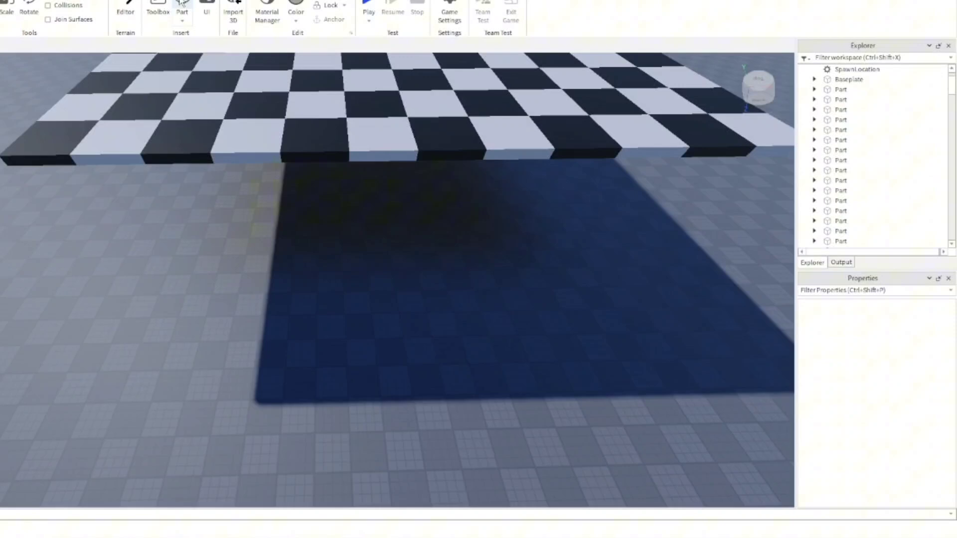
Switch to Roblox Studio and insert a new part on the baseplate beneath the checkered platform
click(181, 2)
right_drag(331, 222, 329, 223)
drag(457, 241, 457, 241)
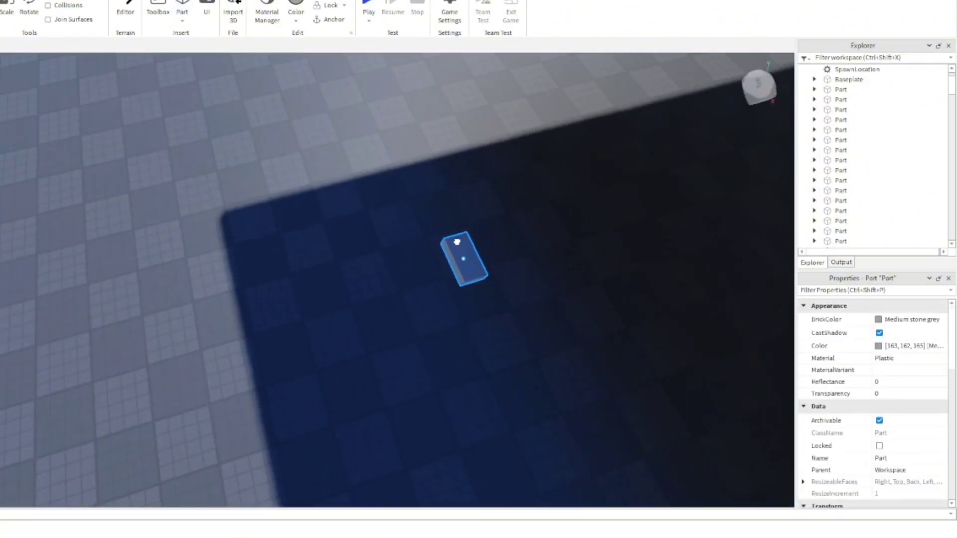
Move the new part onto the open baseplate just outside the checkered platform's corner
right_drag(456, 241, 452, 244)
drag(452, 244, 408, 315)
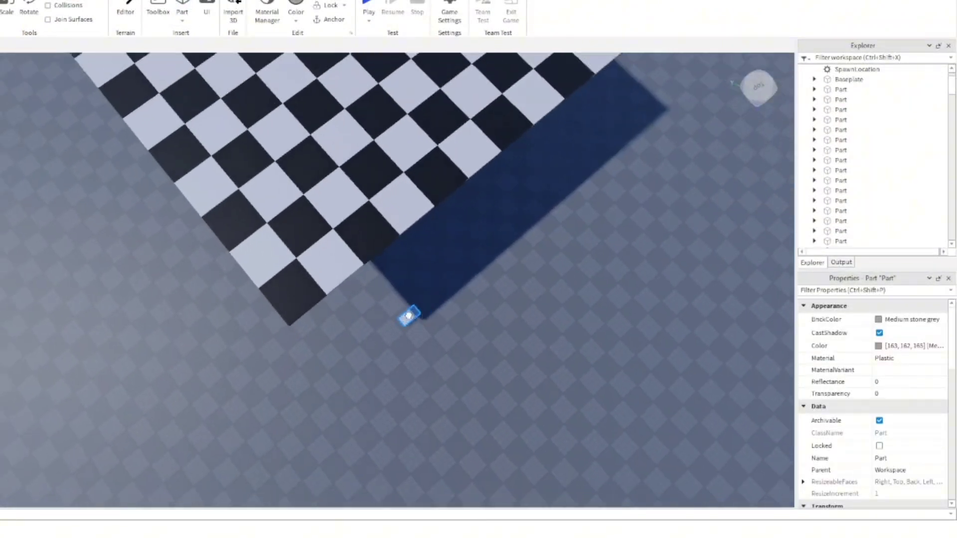
scroll(408, 315, down, 5)
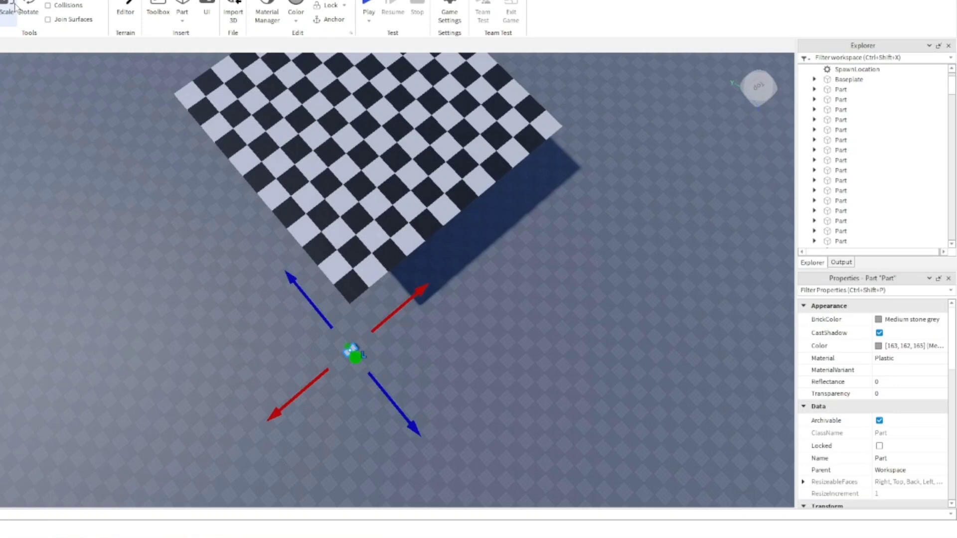
Scale the part along both horizontal axes into a large slab extending beyond all sides of the checkered platform above it
click(15, 6)
drag(320, 333, 215, 165)
drag(310, 231, 441, 138)
drag(292, 130, 276, 123)
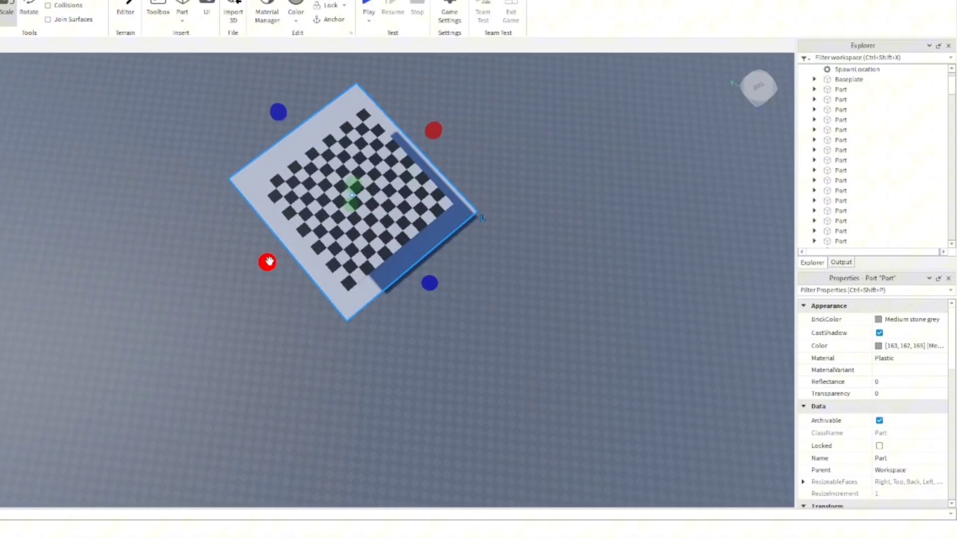
drag(269, 262, 252, 278)
drag(410, 299, 433, 305)
drag(442, 139, 455, 131)
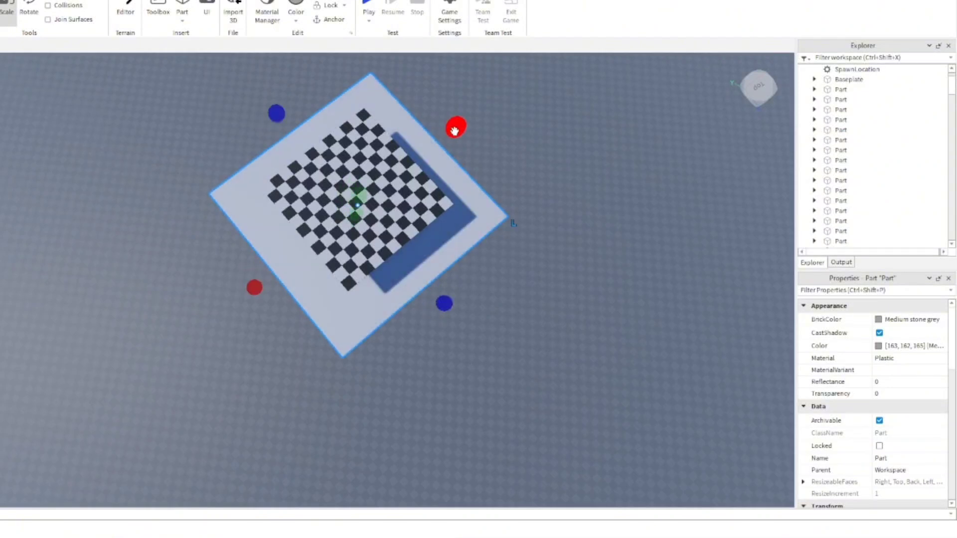
Set the slab's BrickColor to Really red and its material to Neon
right_drag(454, 130, 455, 145)
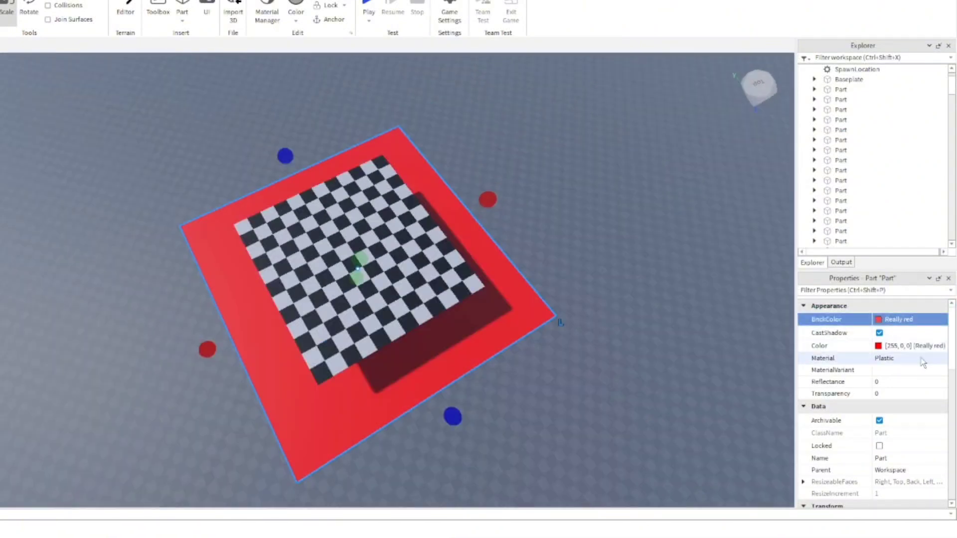
click(922, 358)
click(922, 357)
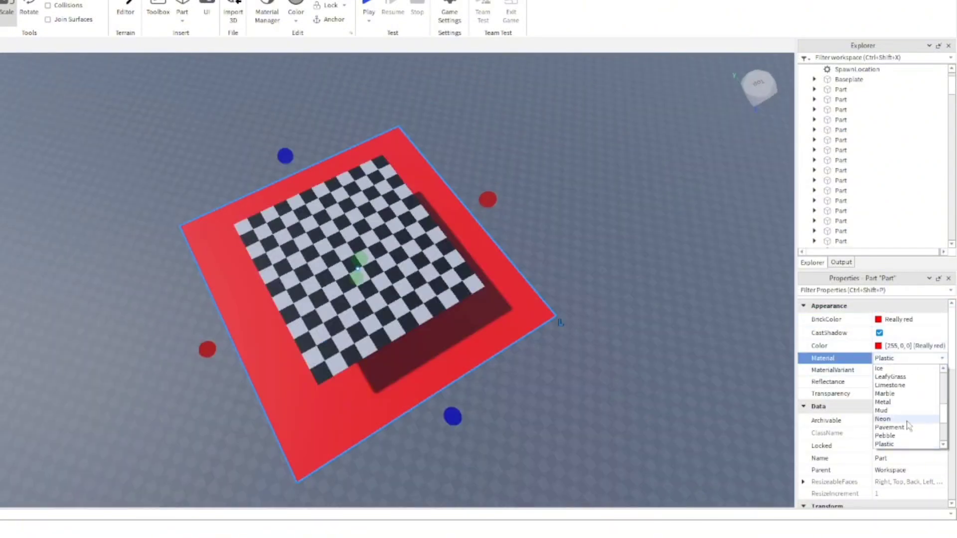
scroll(907, 423, down, 2)
click(896, 395)
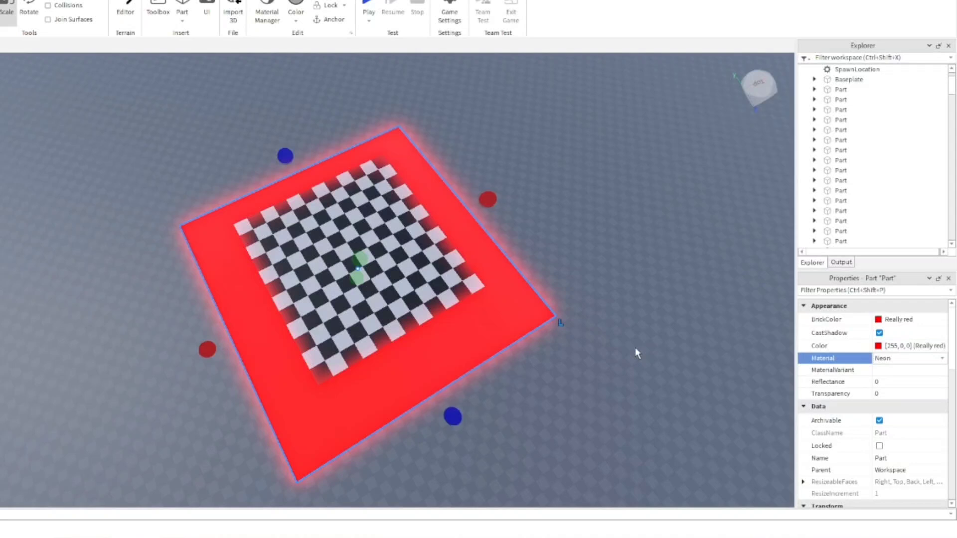
Locate the red slab's part among the workspace objects and add a Script inside it
scroll(857, 191, up, 2)
scroll(855, 193, down, 5)
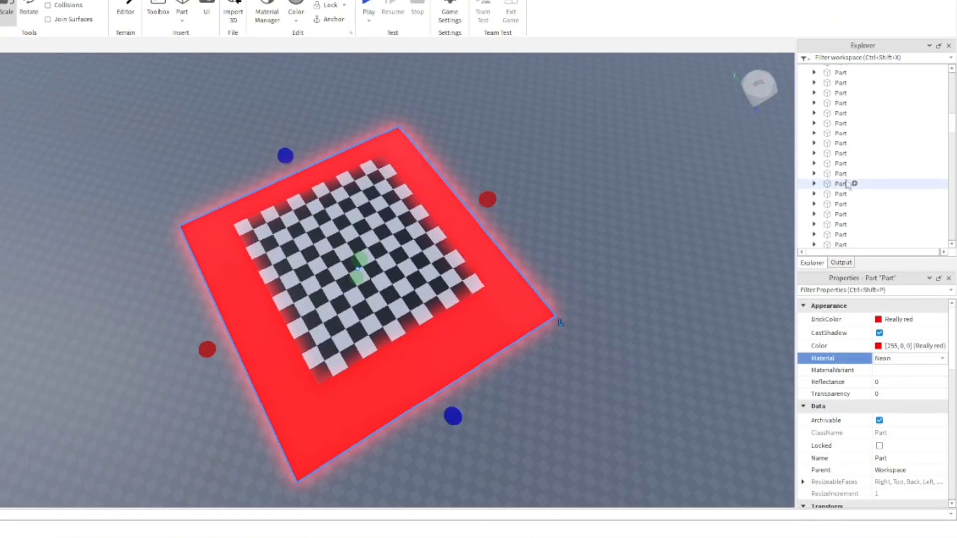
scroll(852, 193, down, 5)
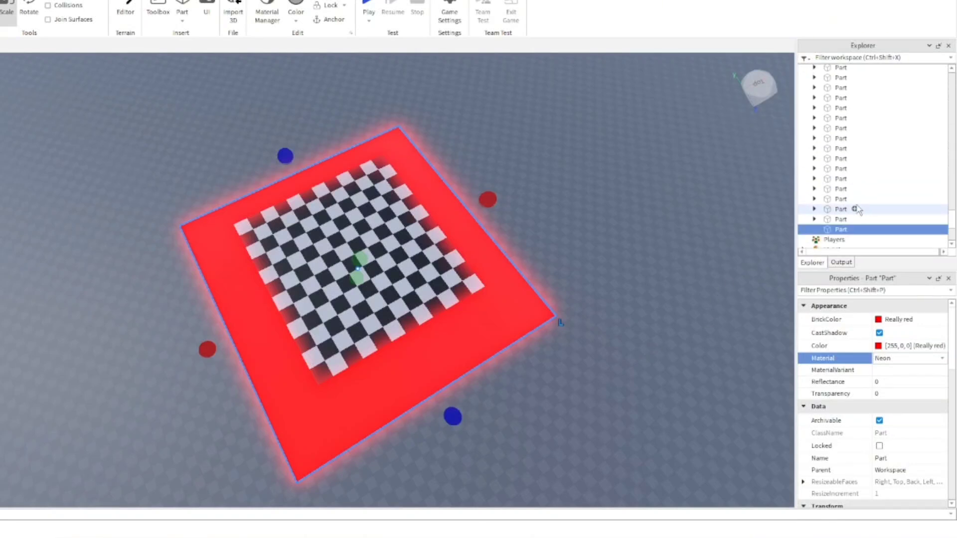
click(854, 115)
text(scr)
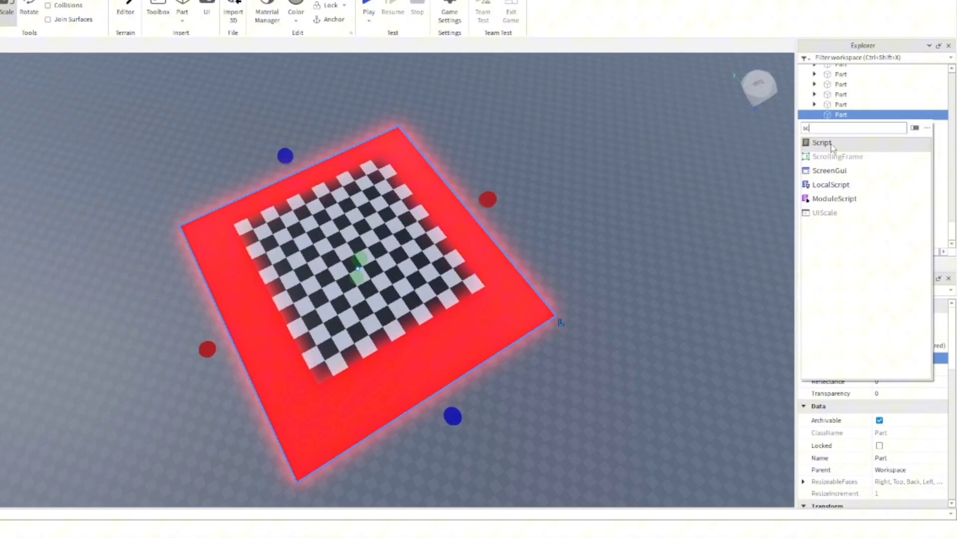
key(Return)
Rename the red slab as Kill and fill its script with the kill part code generated by ChatGPT
click(900, 459)
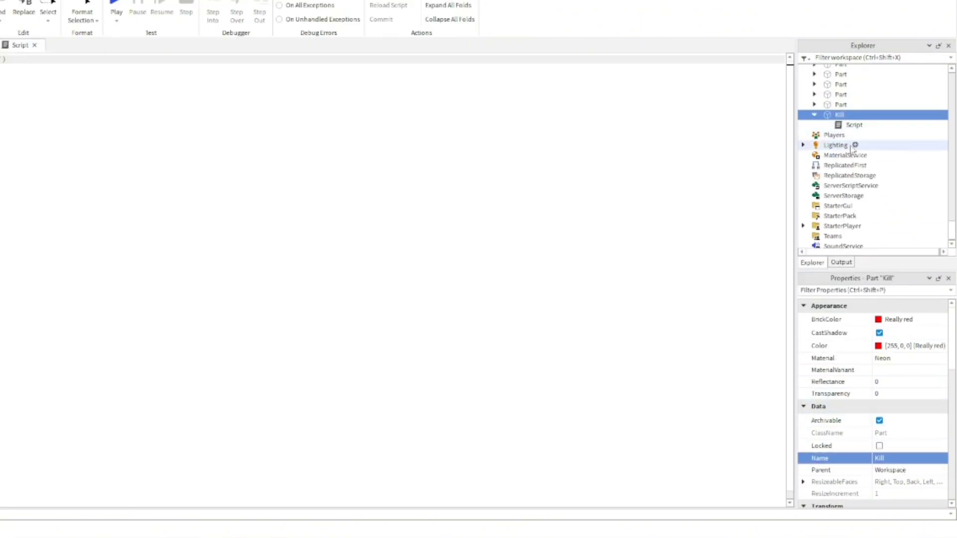
click(823, 127)
key(ctrl+v)
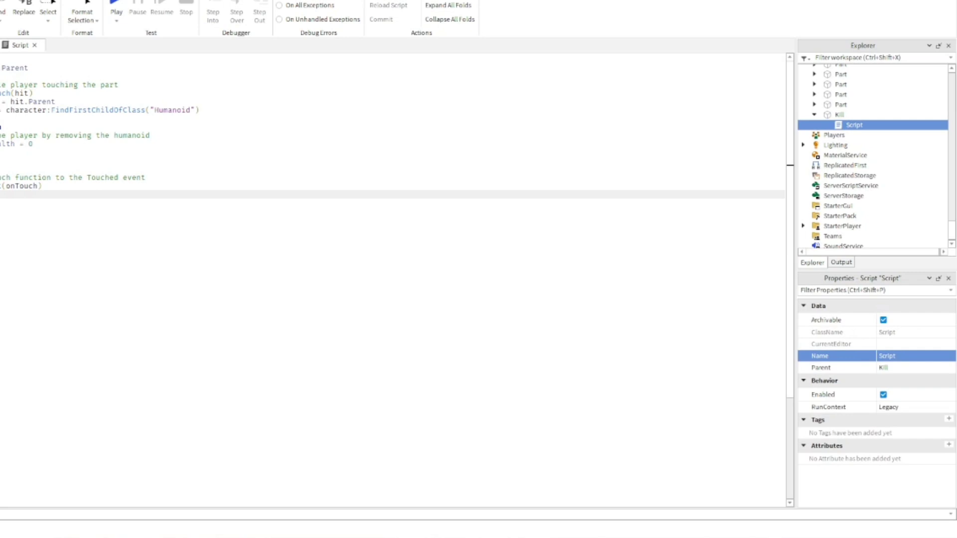
Playtest the game by running across the disappearing tiles above the red kill part
click(2, 45)
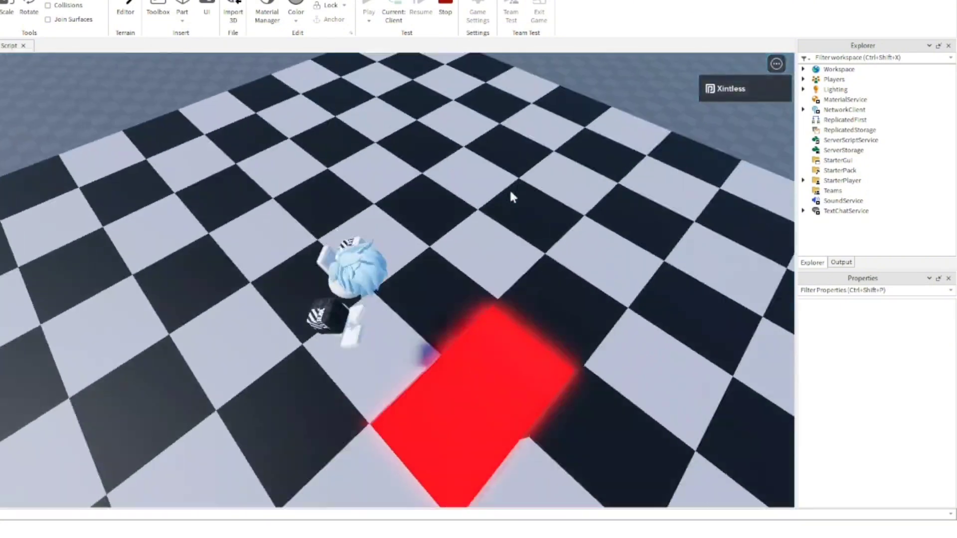
key(w)
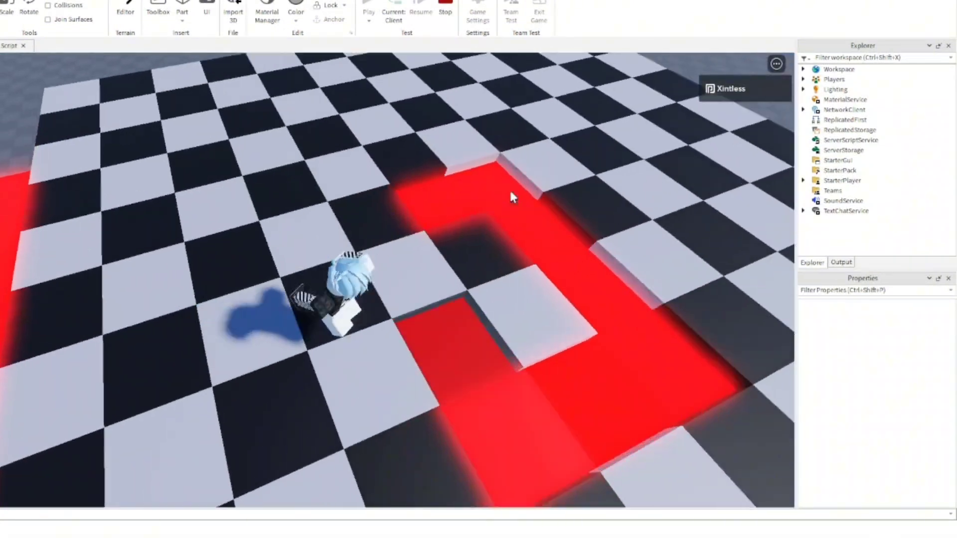
key(d)
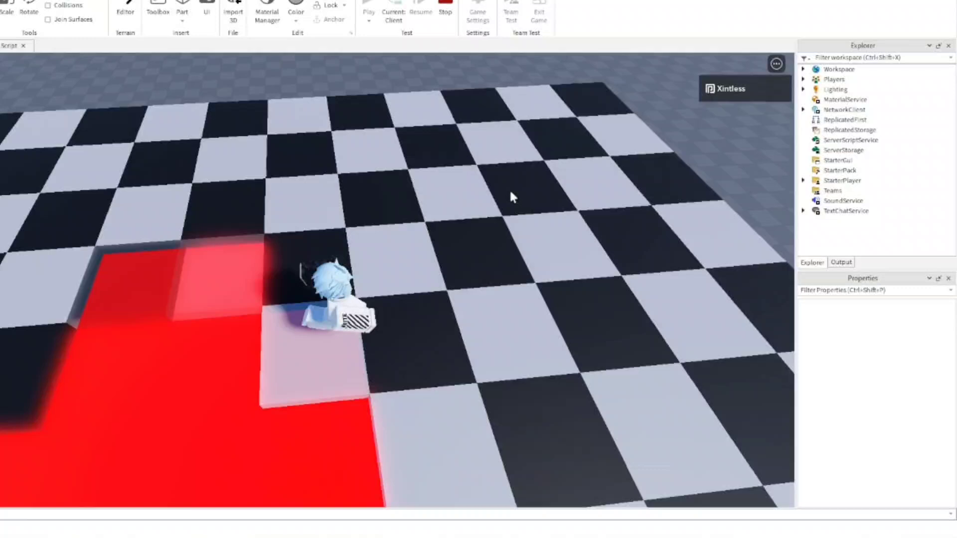